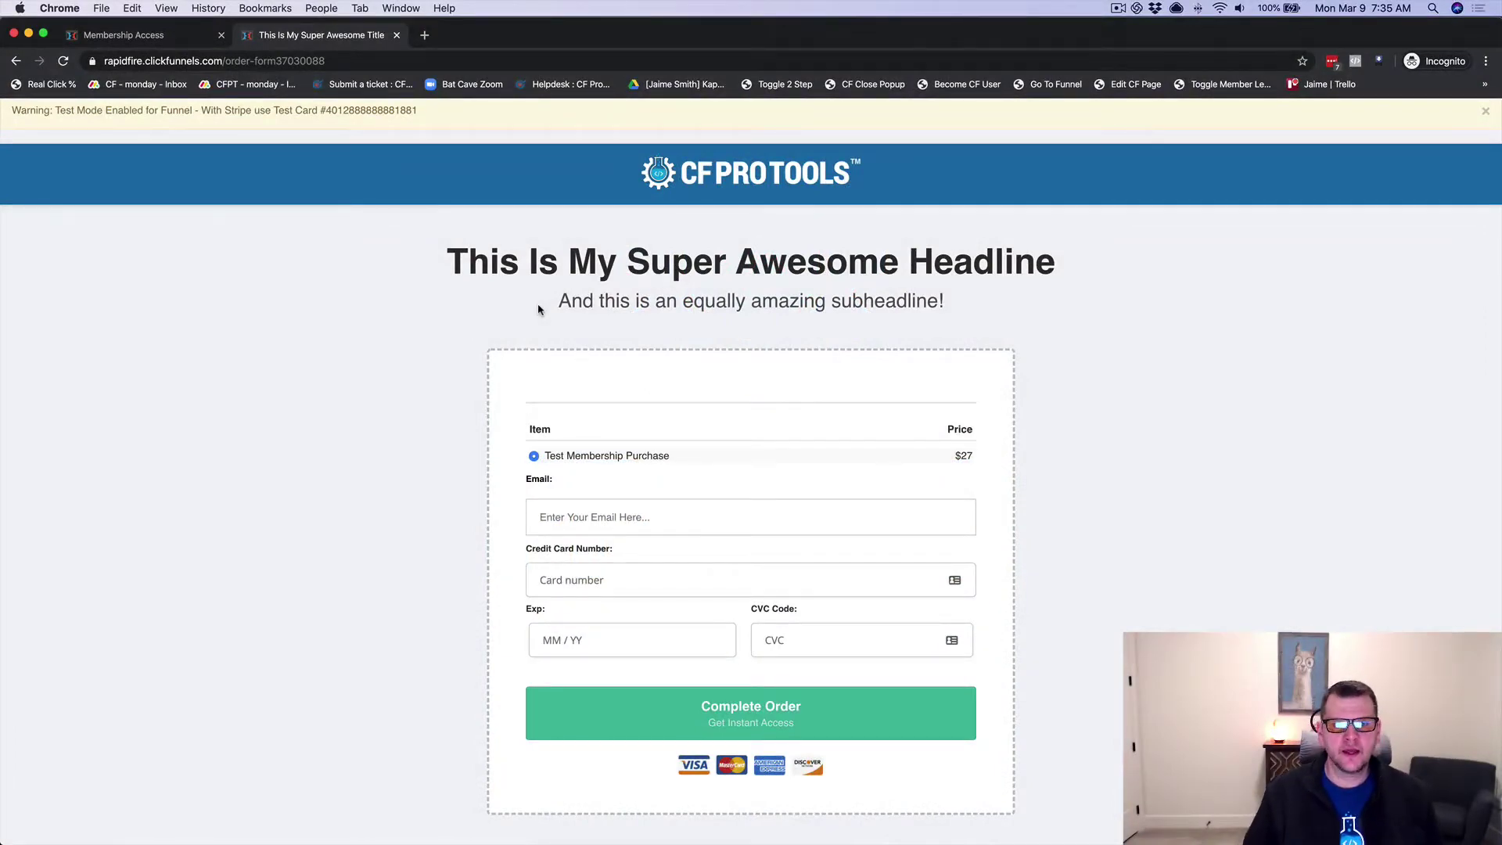
Step: Switch to the Membership Access tab with its empty Create Your Account form
scroll(413, 382, "down", 1)
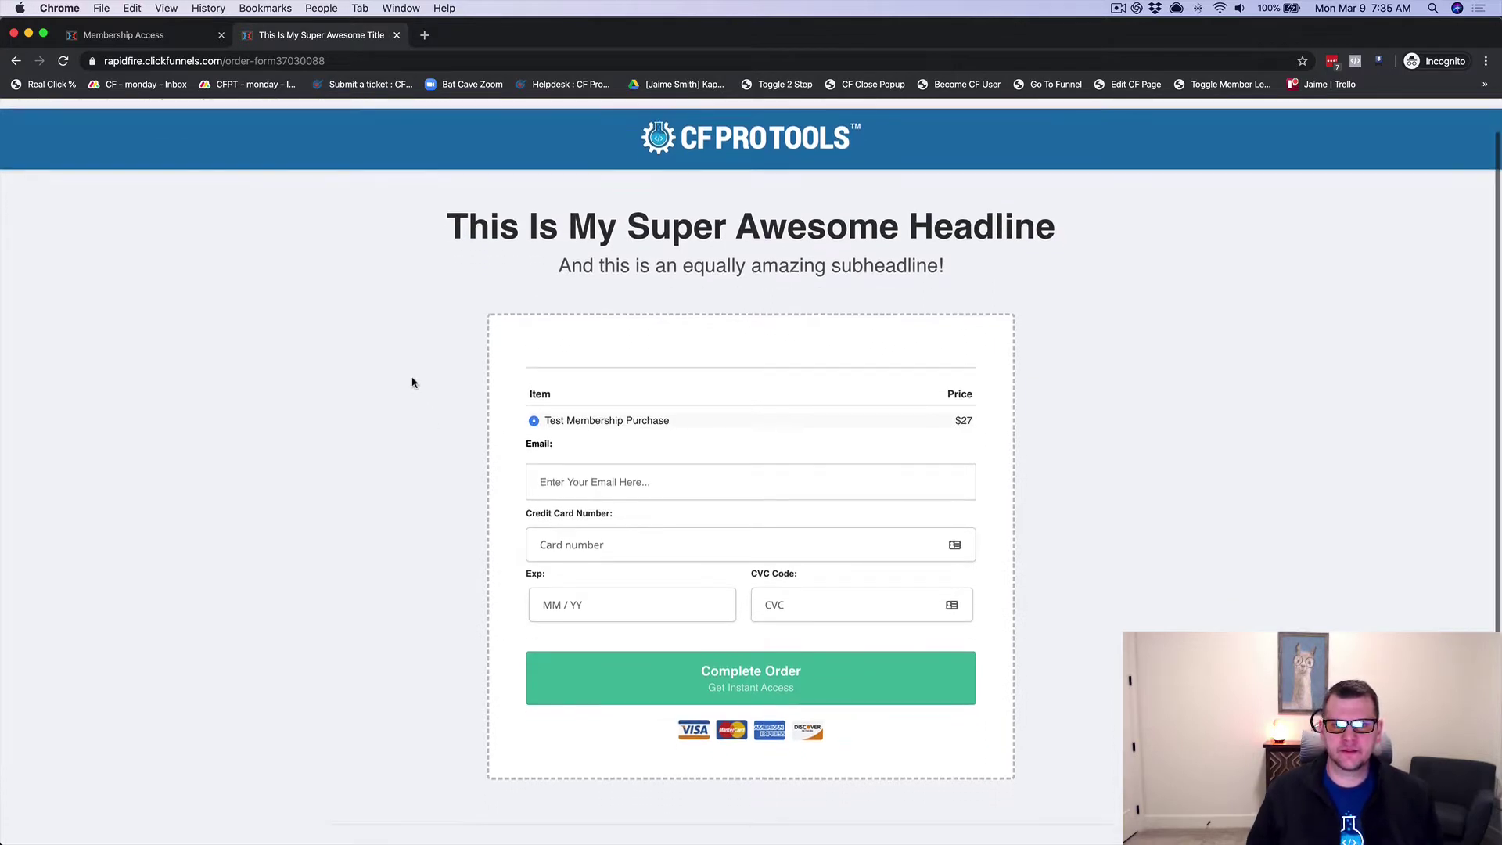
scroll(413, 382, "down", 1)
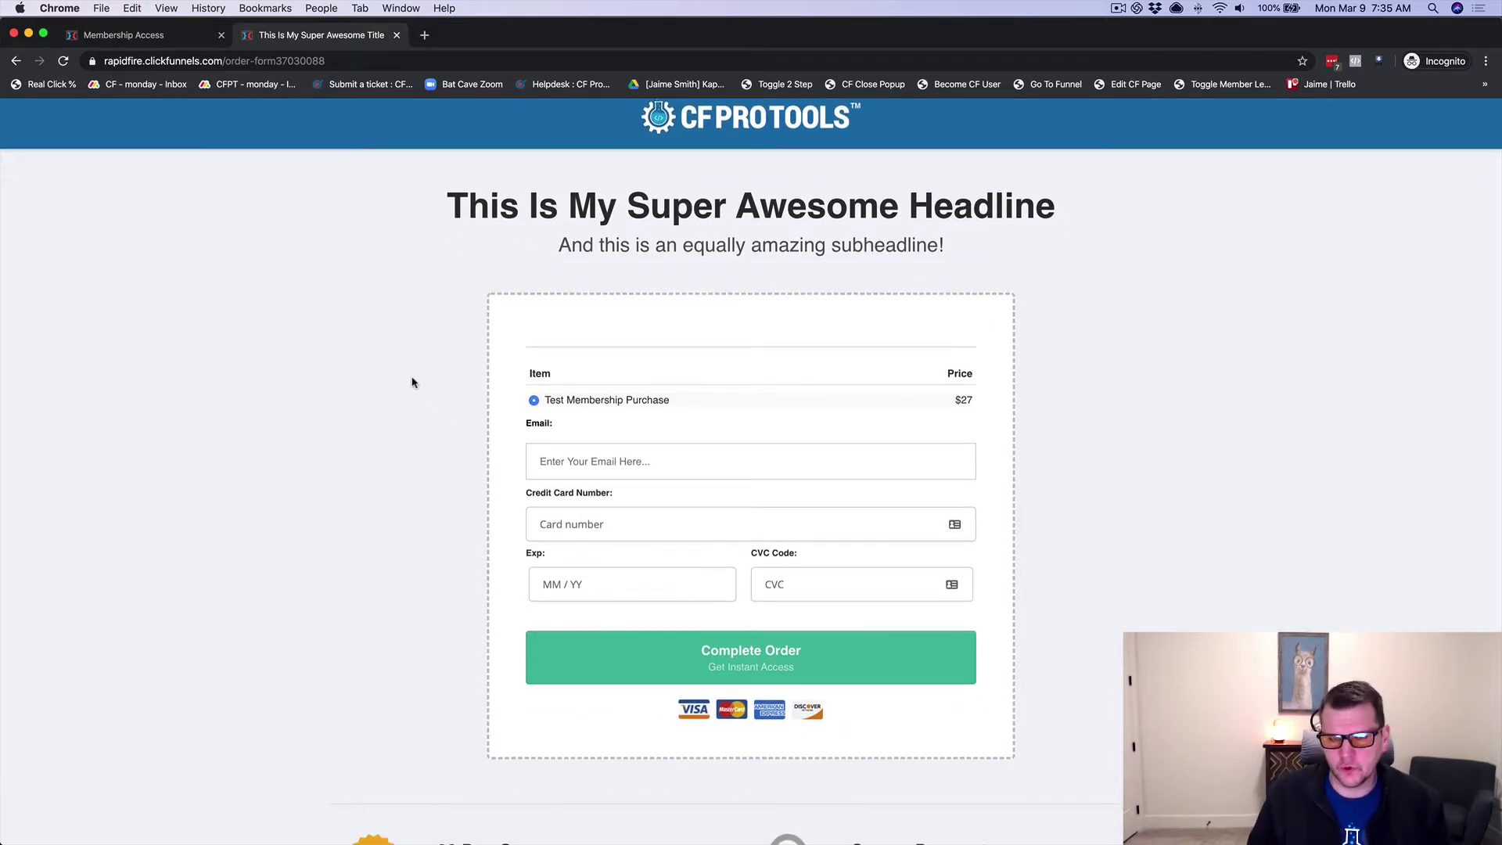
scroll(412, 381, "up", 1)
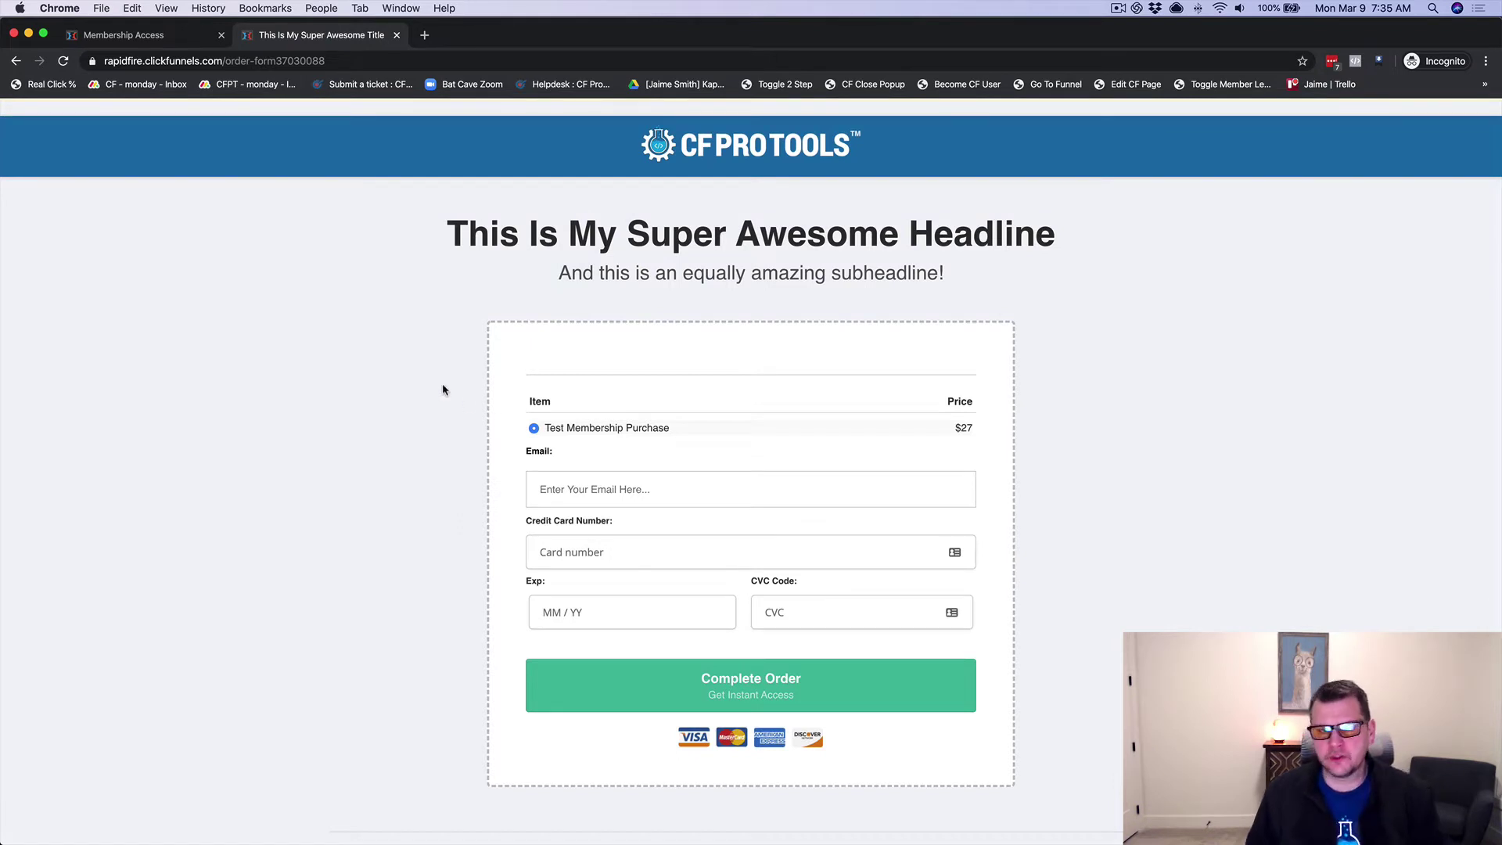
scroll(426, 381, "down", 1)
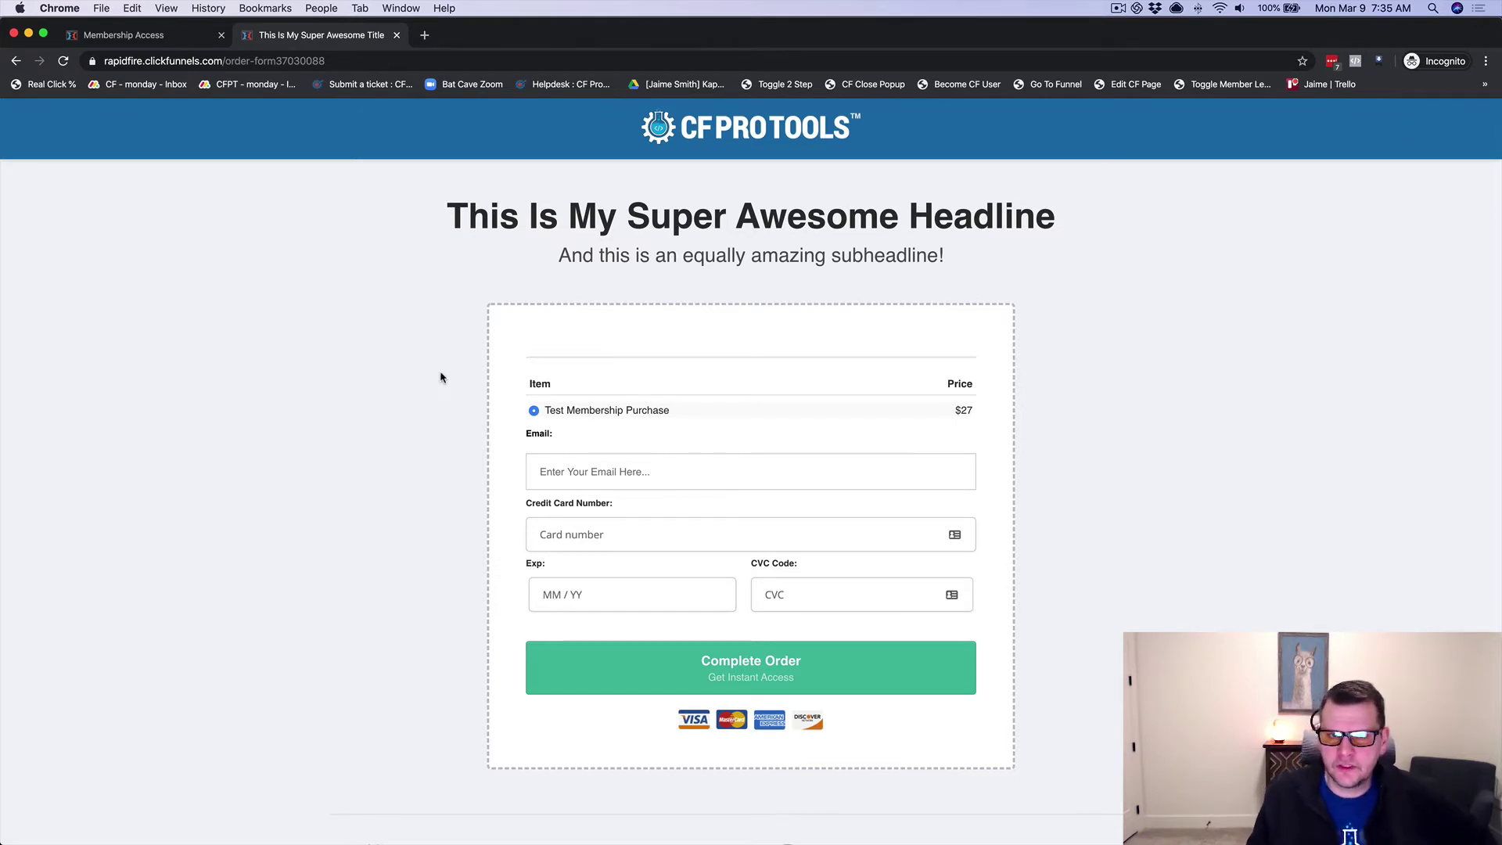
scroll(439, 372, "up", 3)
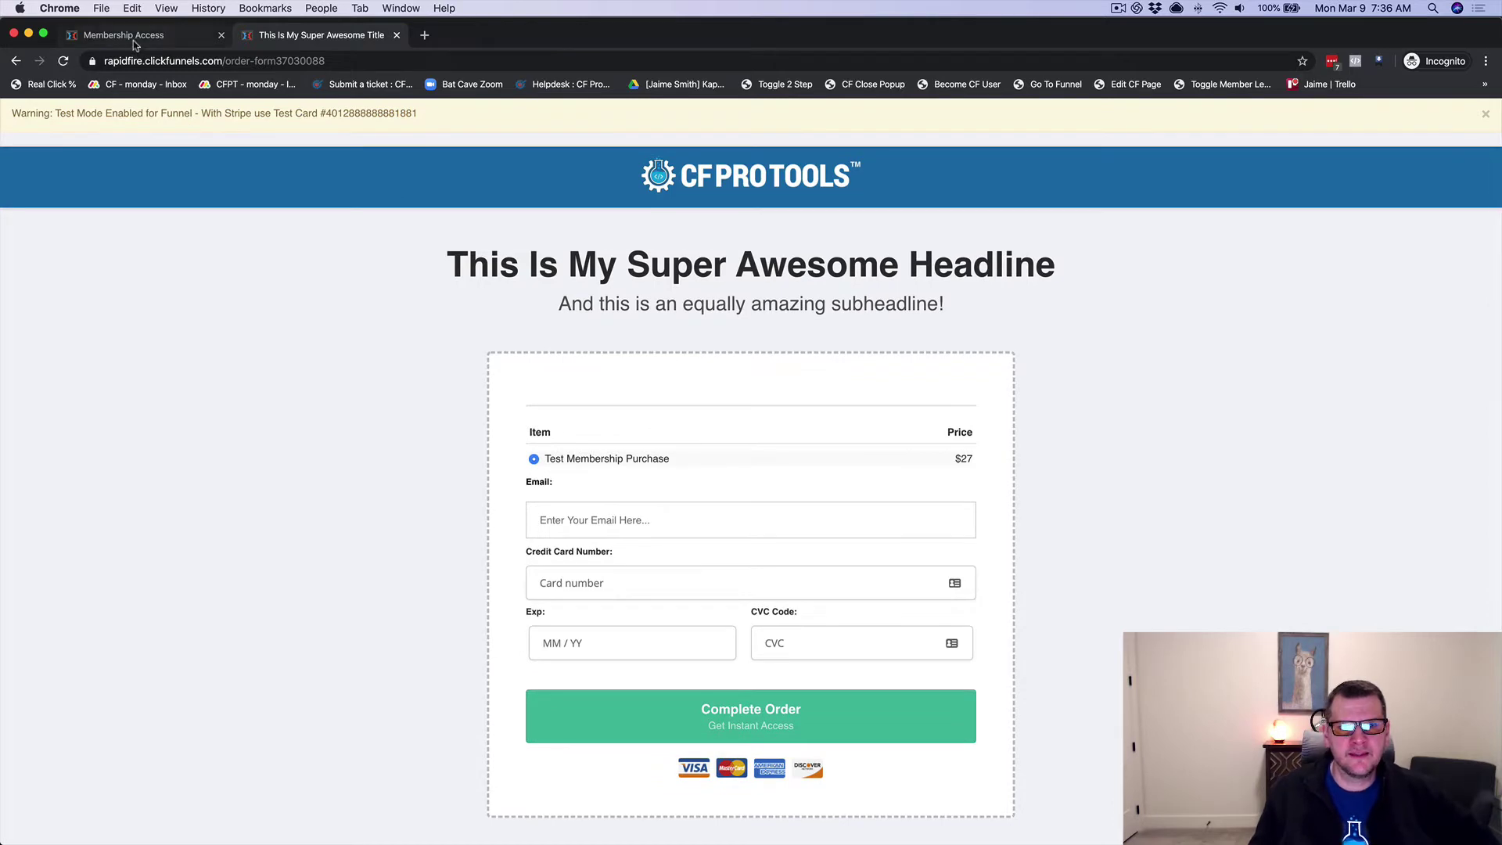
left_click(134, 39)
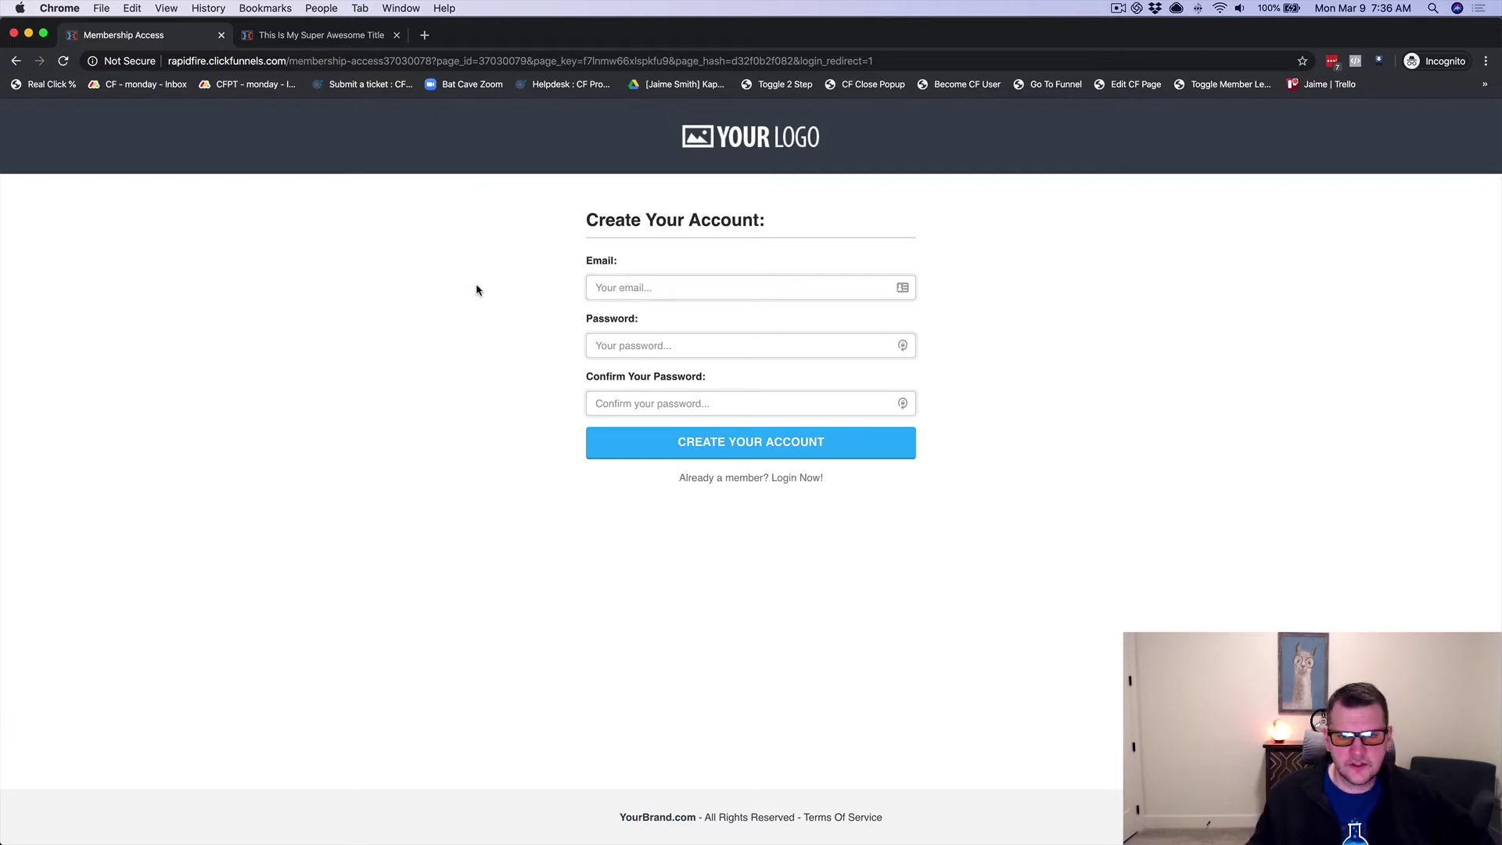
Step: Submit the $27 Test Membership Purchase with a test buyer e-mail, 4242 test card, expiry 01/23, CVC 123
left_click(313, 38)
scroll(547, 474, "down", 2)
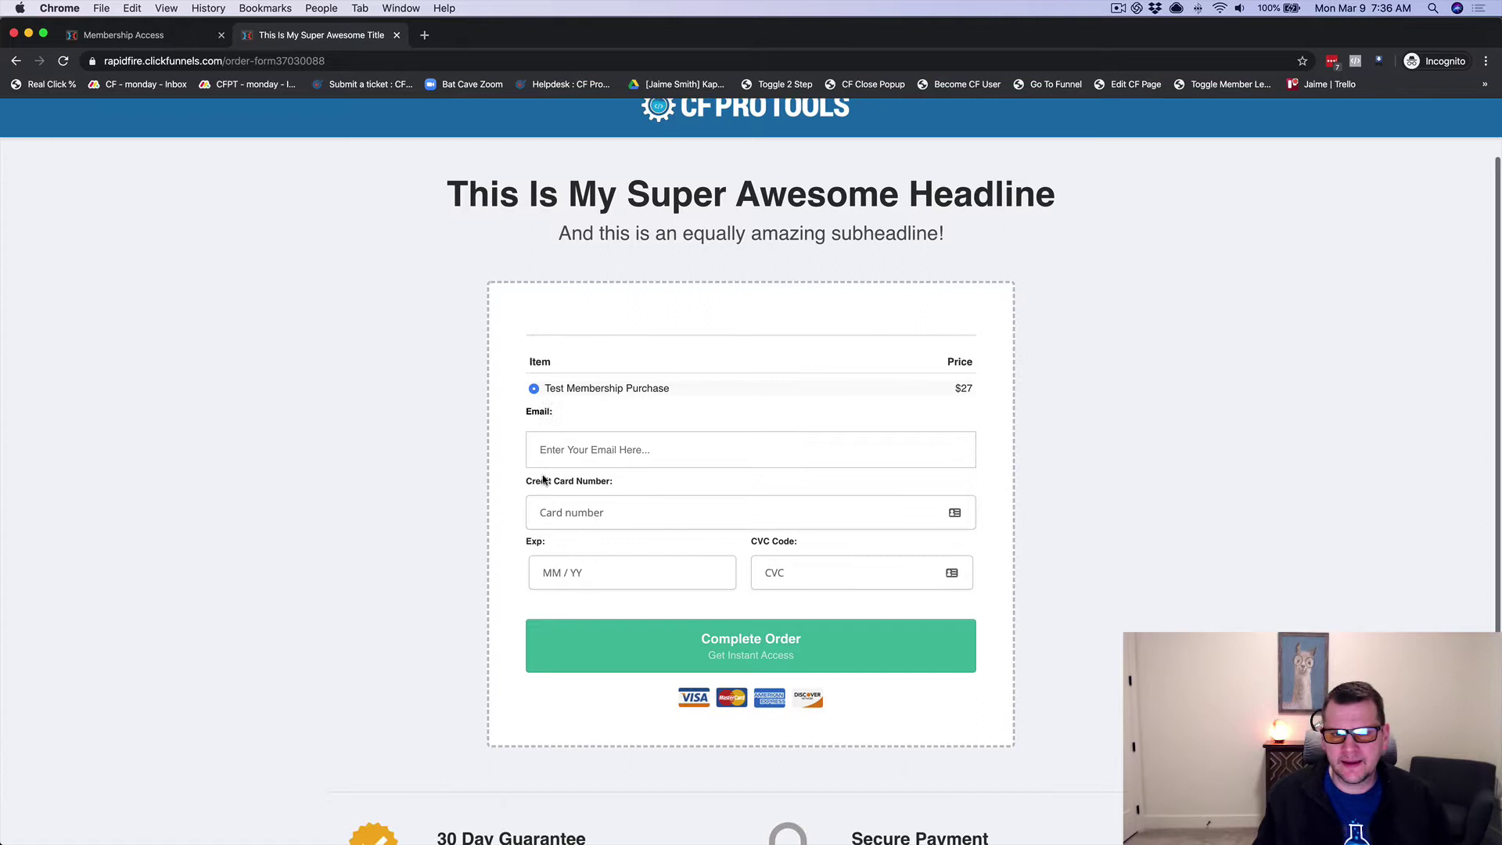
left_click(579, 460)
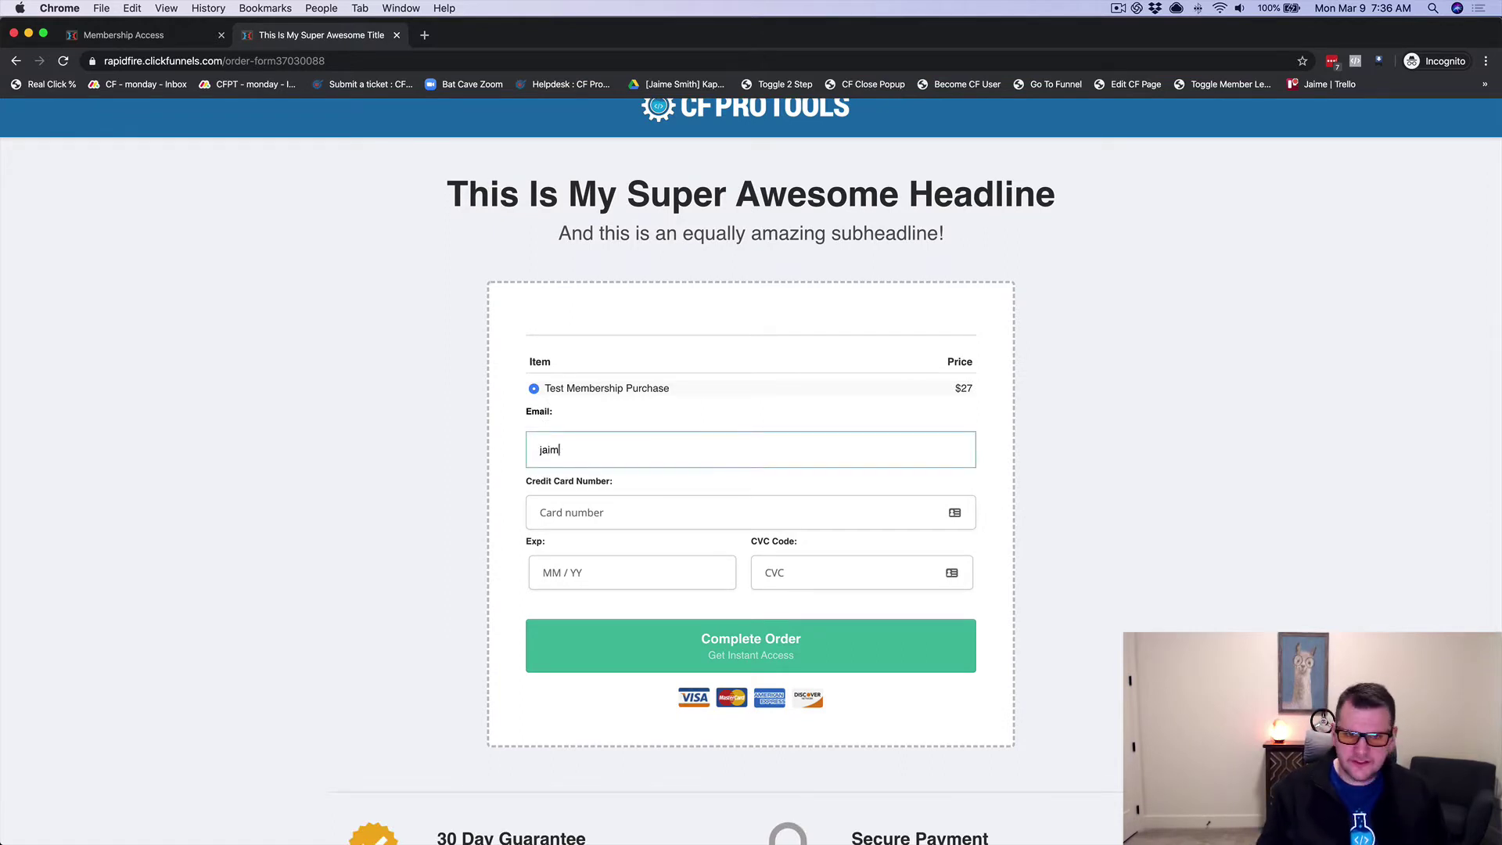
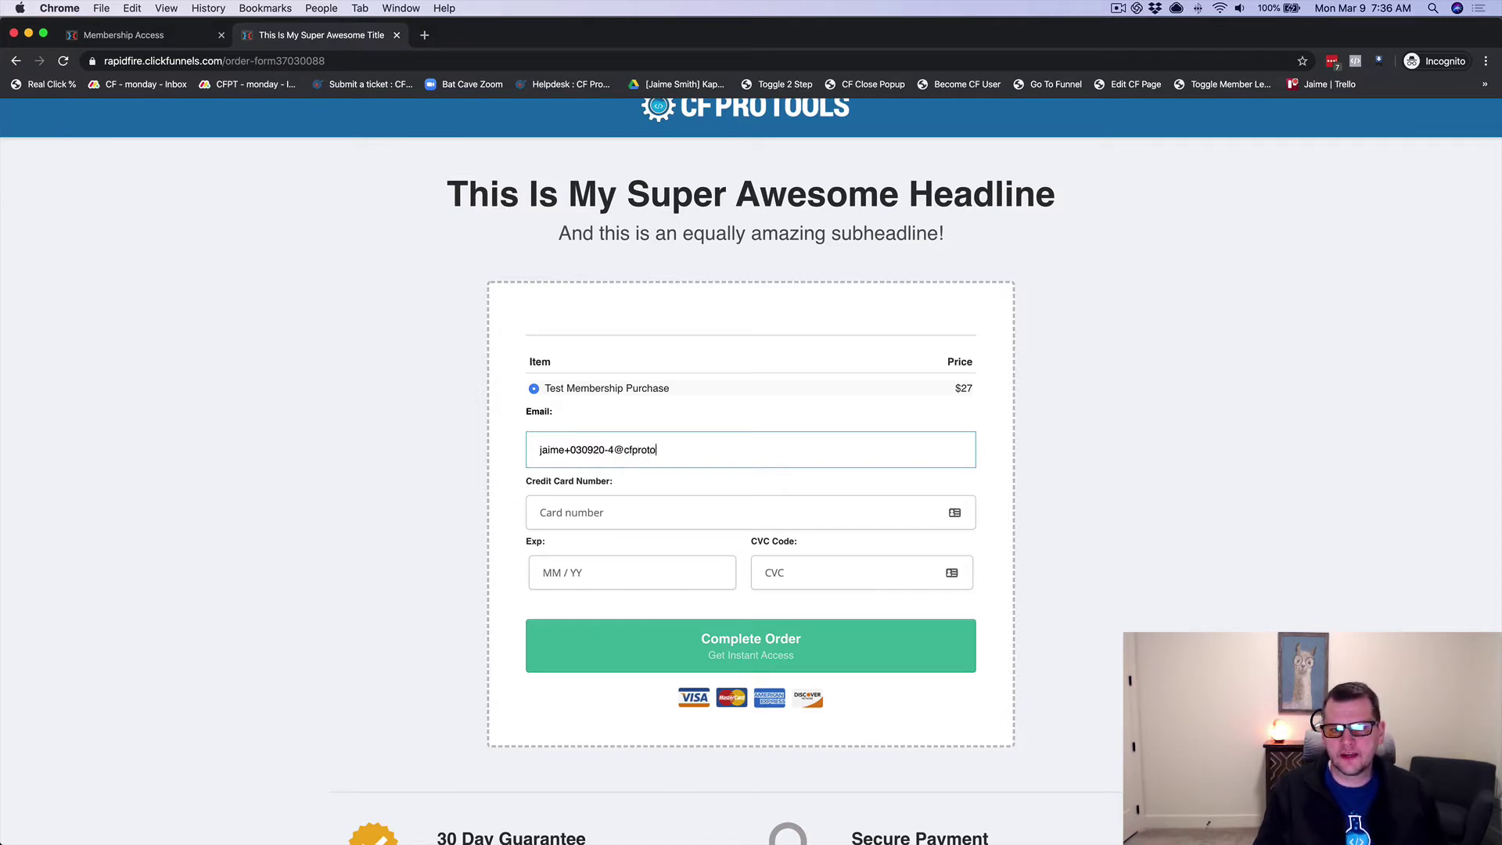
key("Tab")
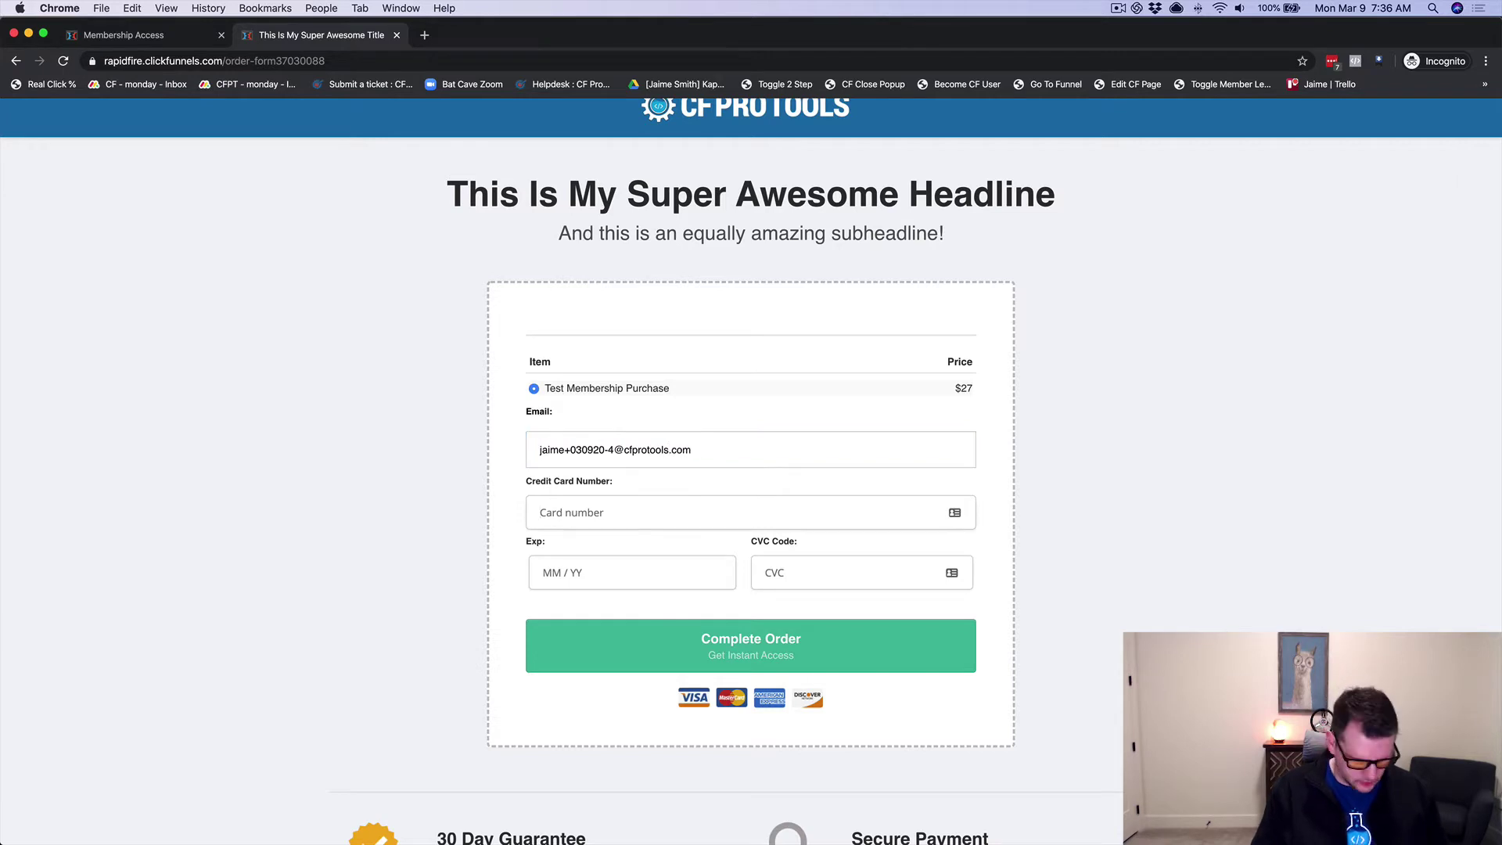
type("4242")
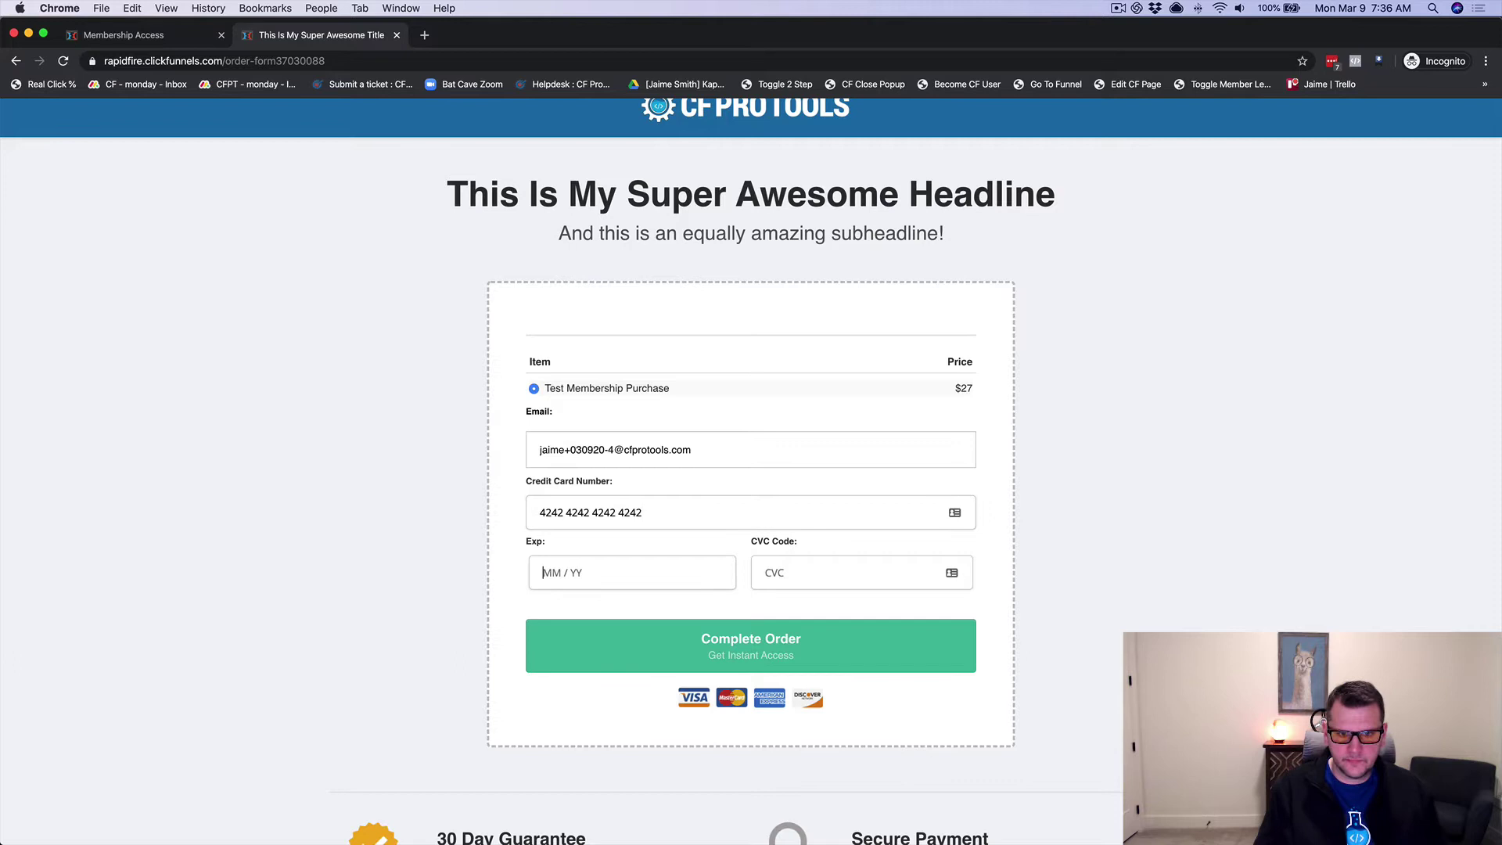
type("424242424242012312")
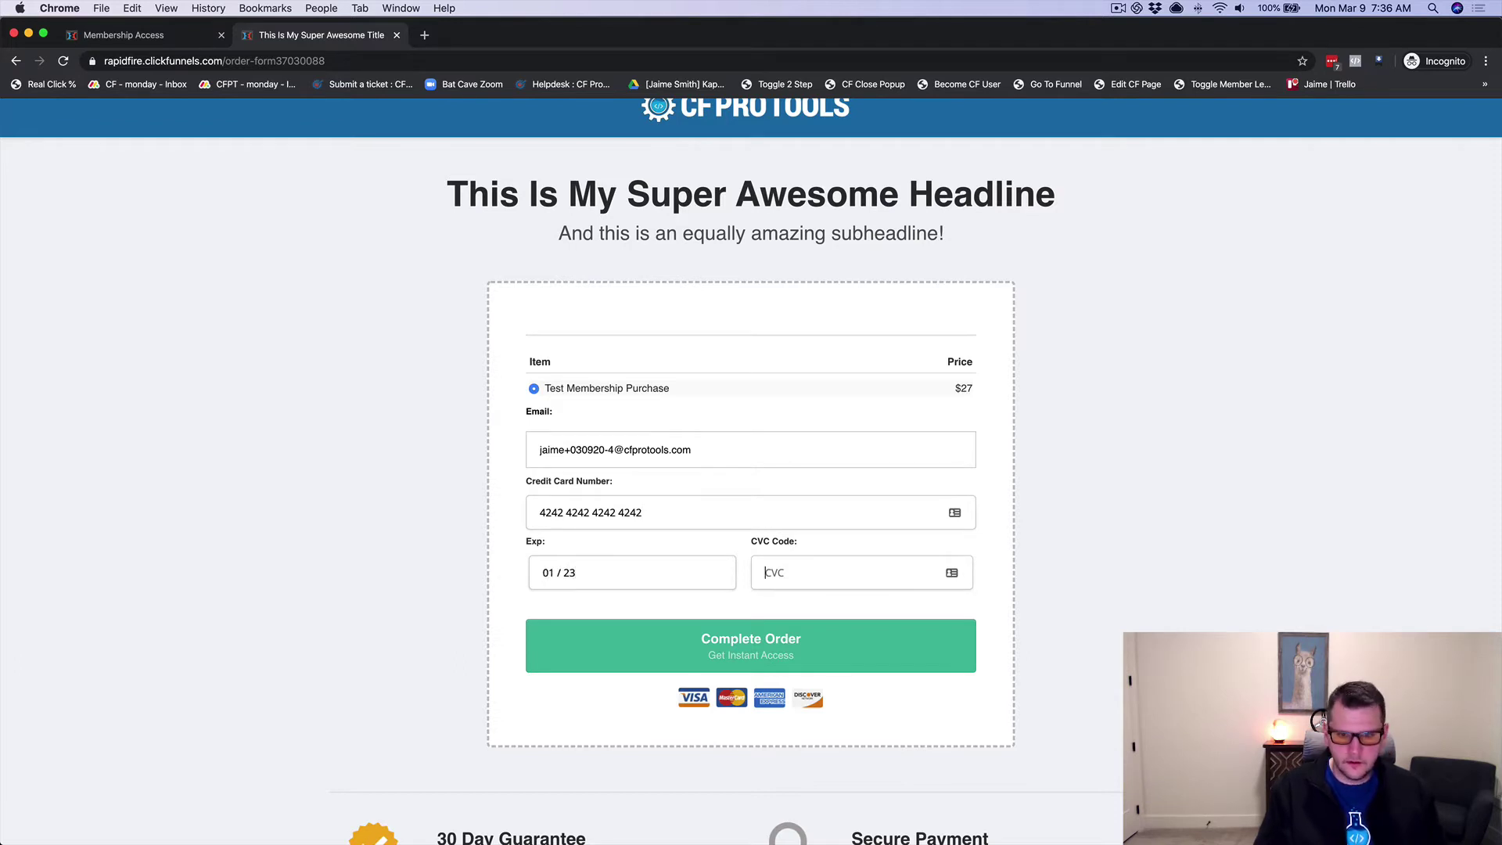
type("3")
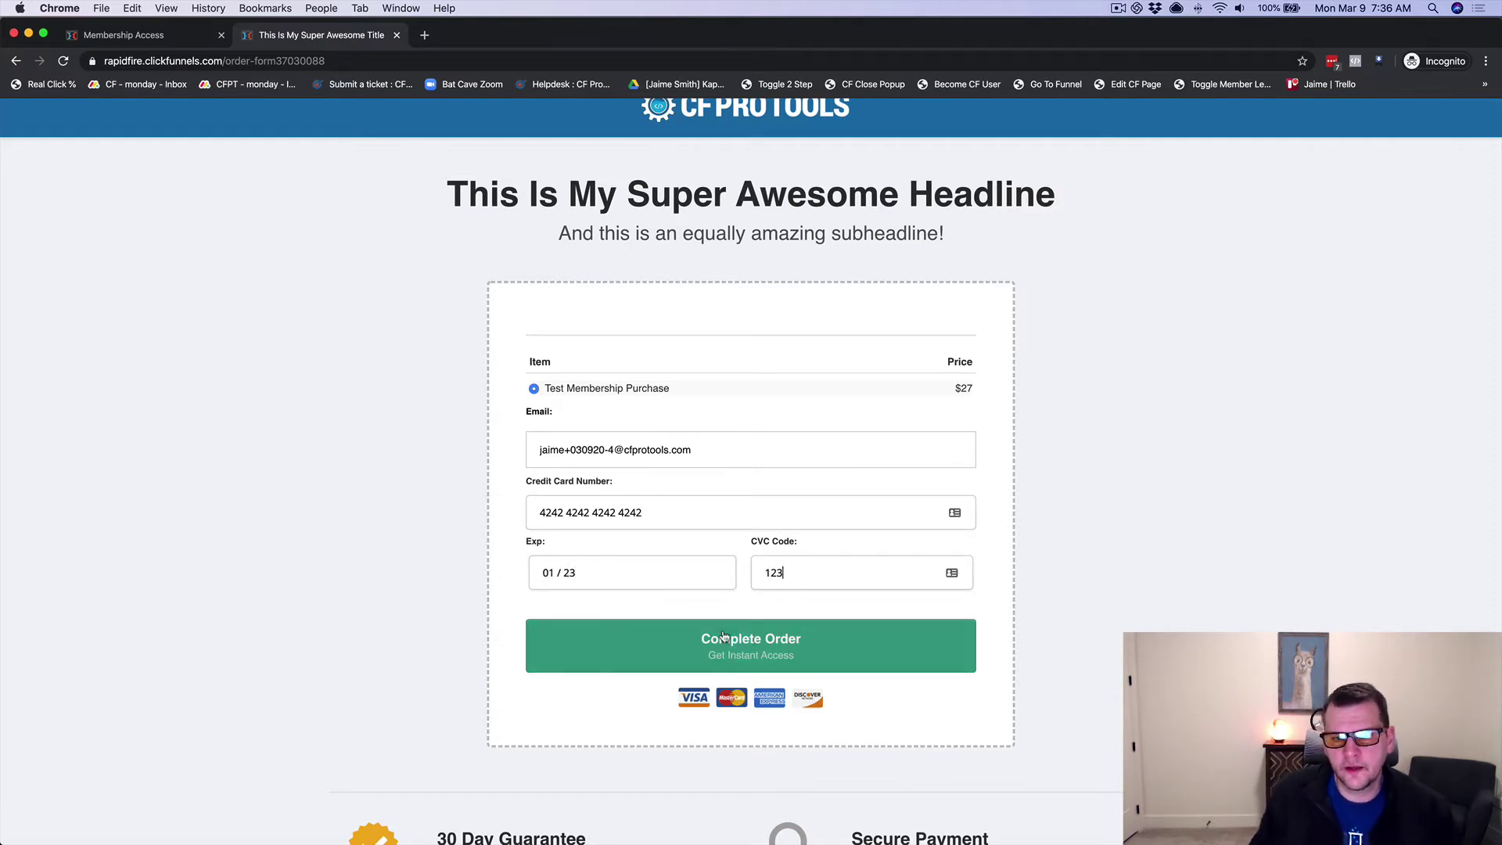
left_click(767, 654)
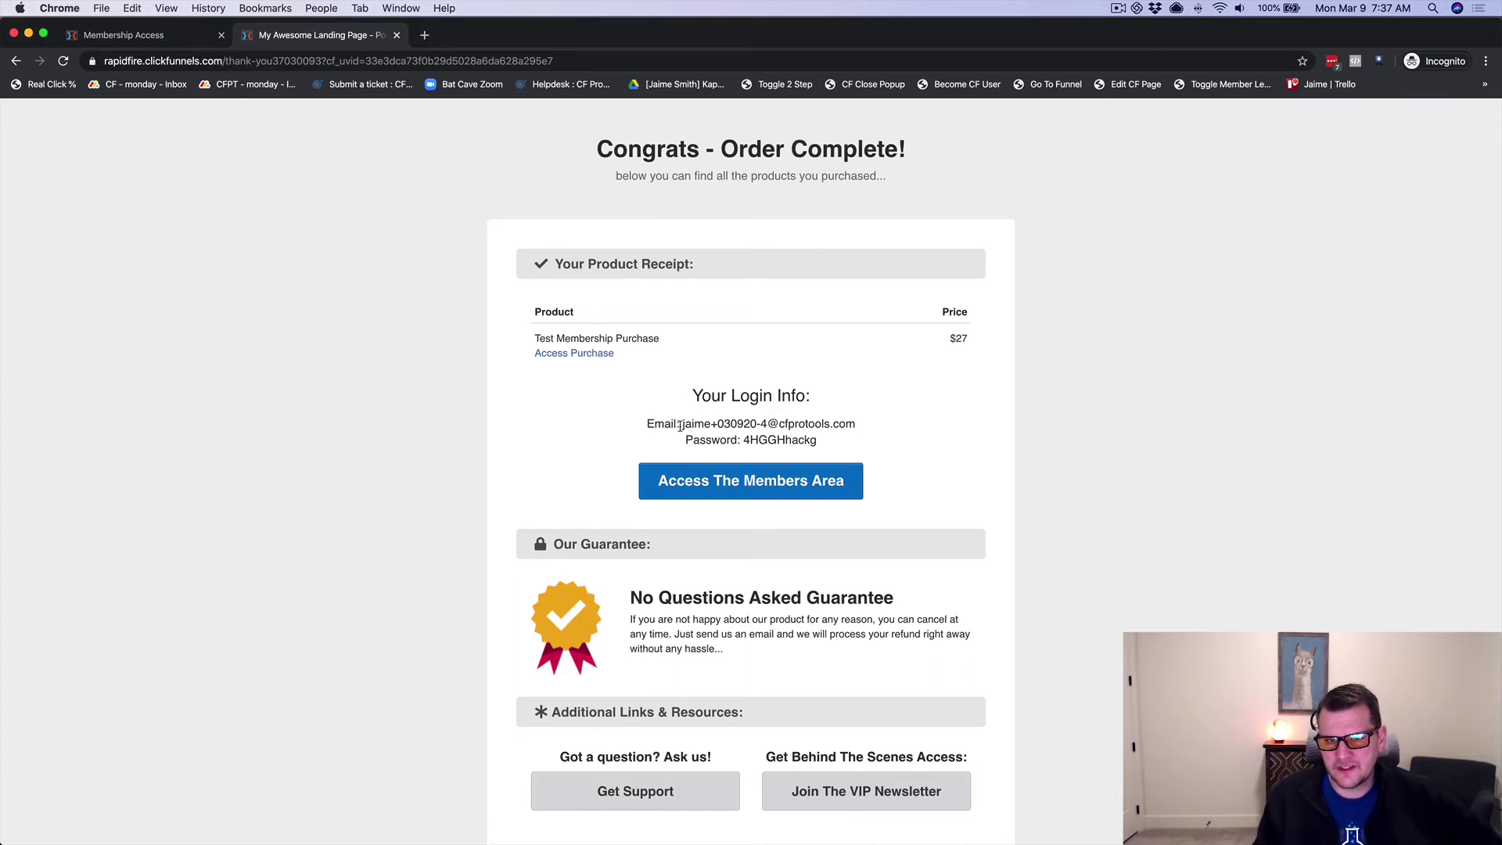
Step: Select the auto-created login e-mail and generated password under Your Login Info
left_click_drag(680, 425, 858, 426)
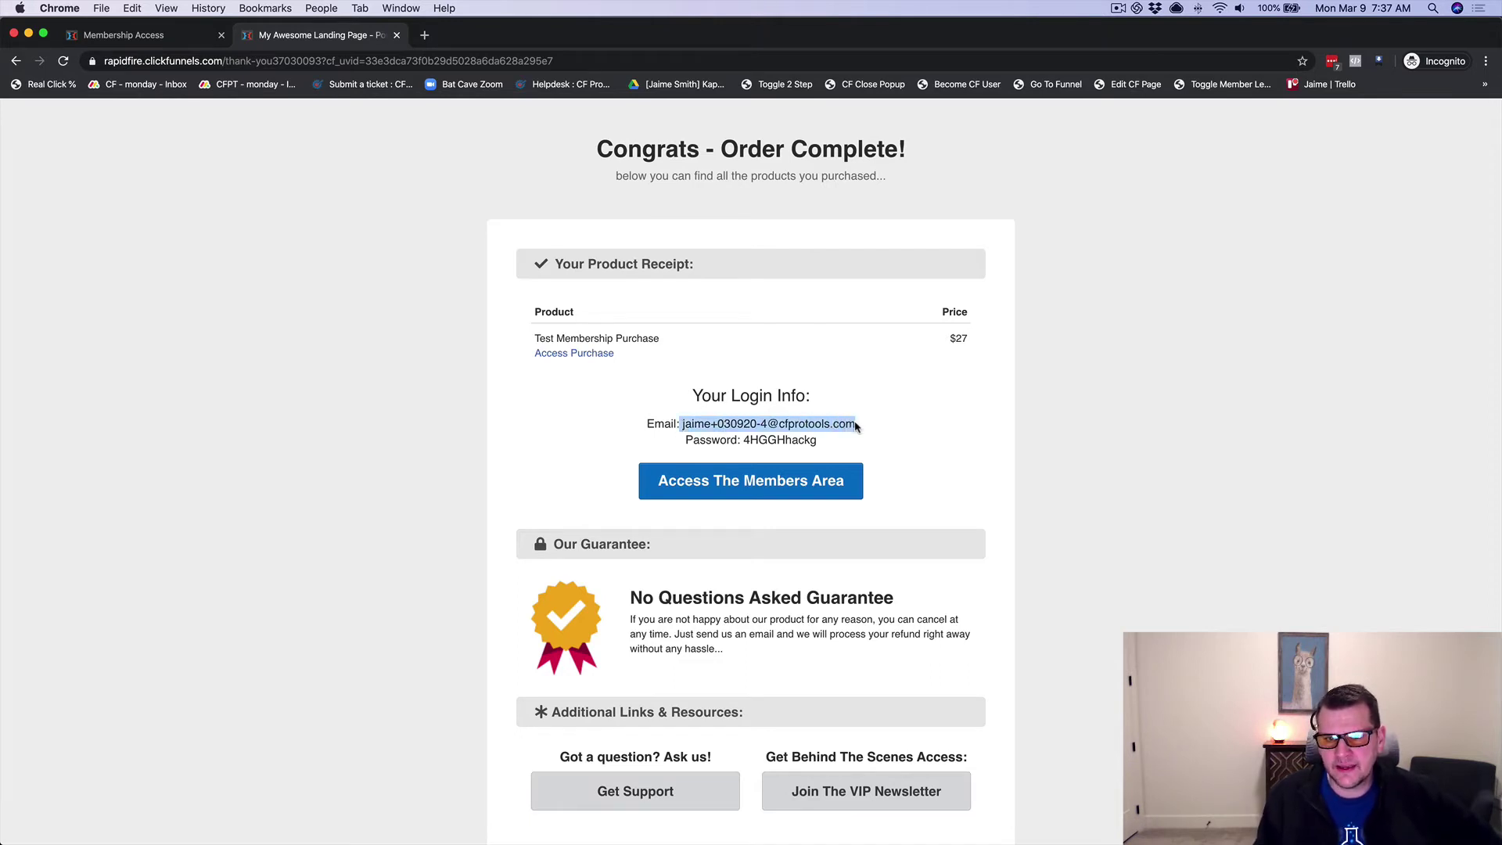
double_click(772, 442)
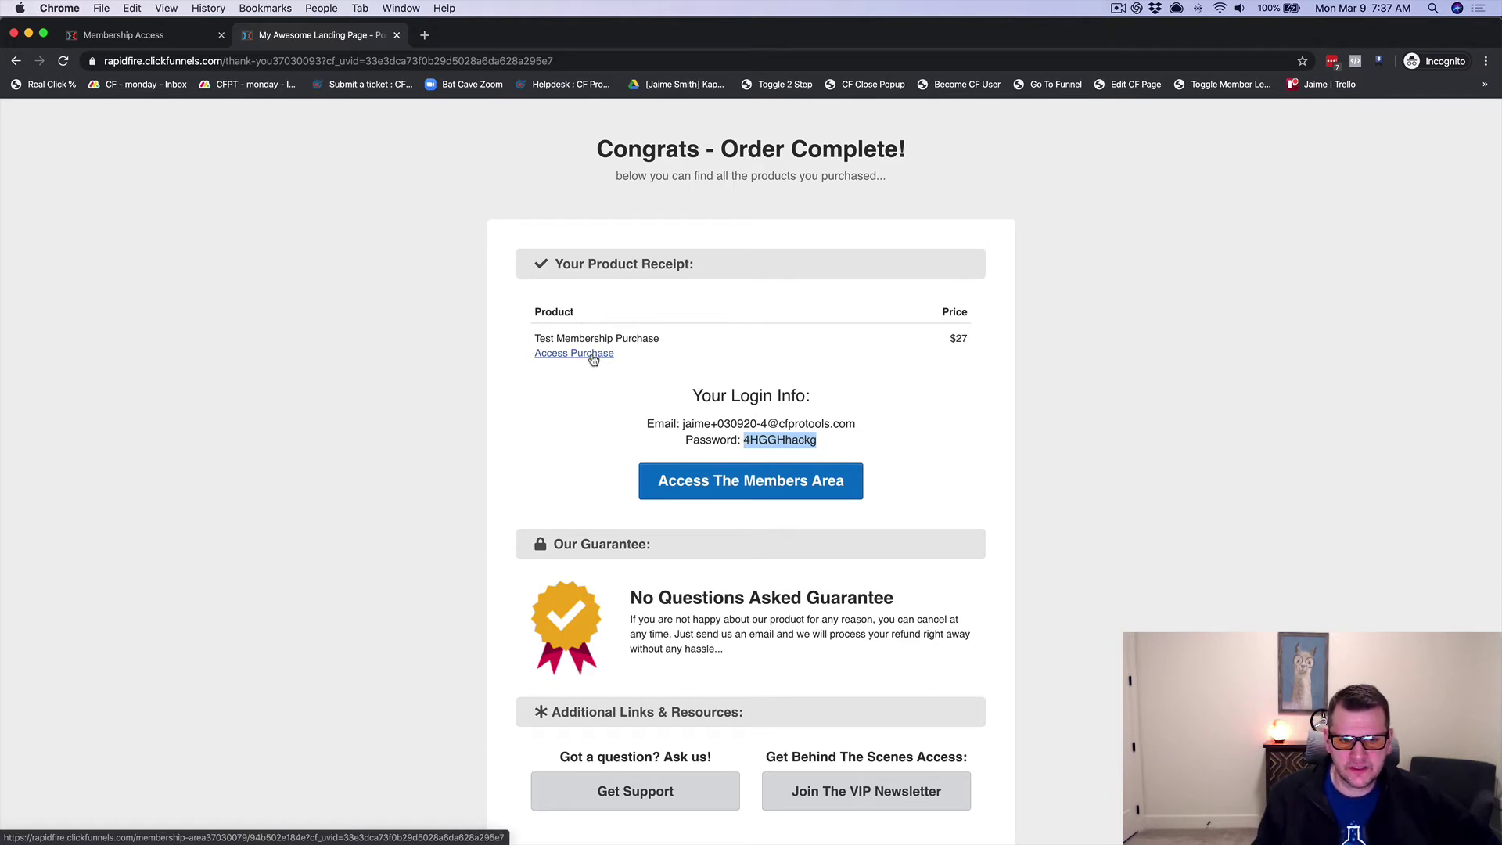
Step: Enter the members area as the new buyer, then switch to the Gmail login-details e-mail
left_click(750, 492)
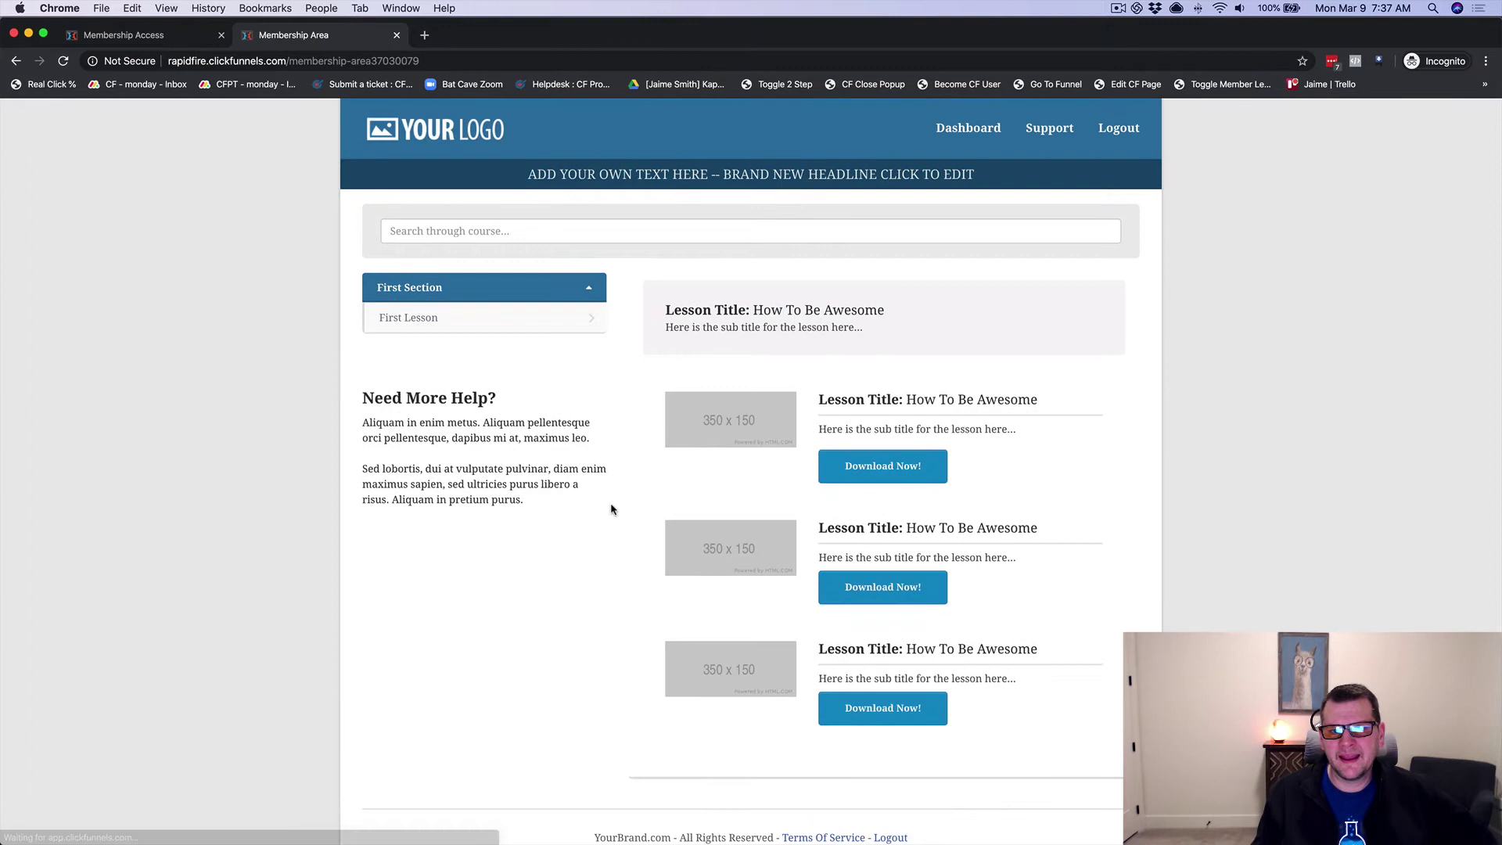
scroll(614, 509, "down", 2)
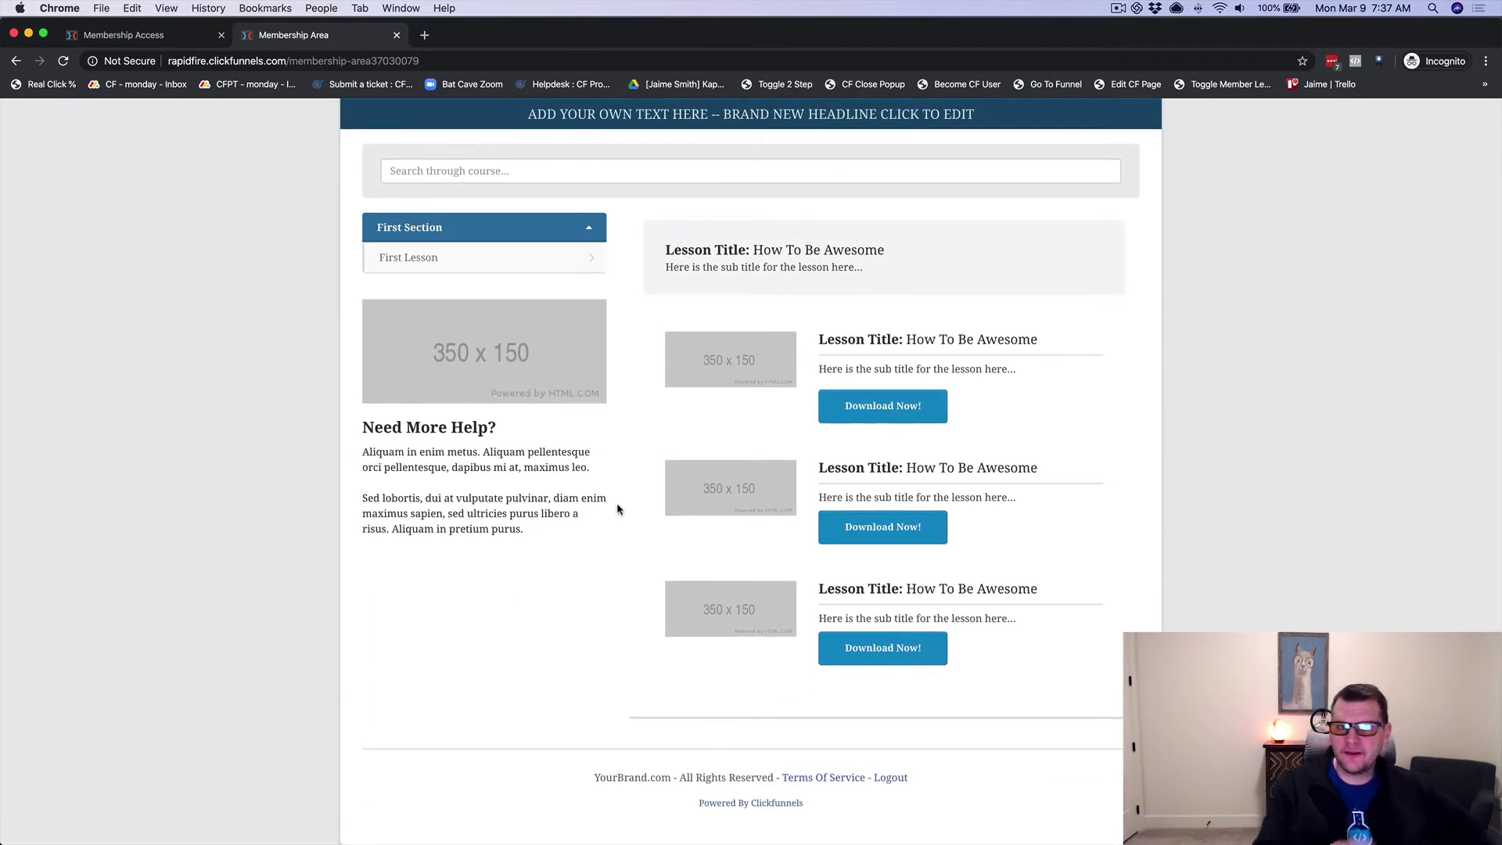
scroll(617, 510, "up", 2)
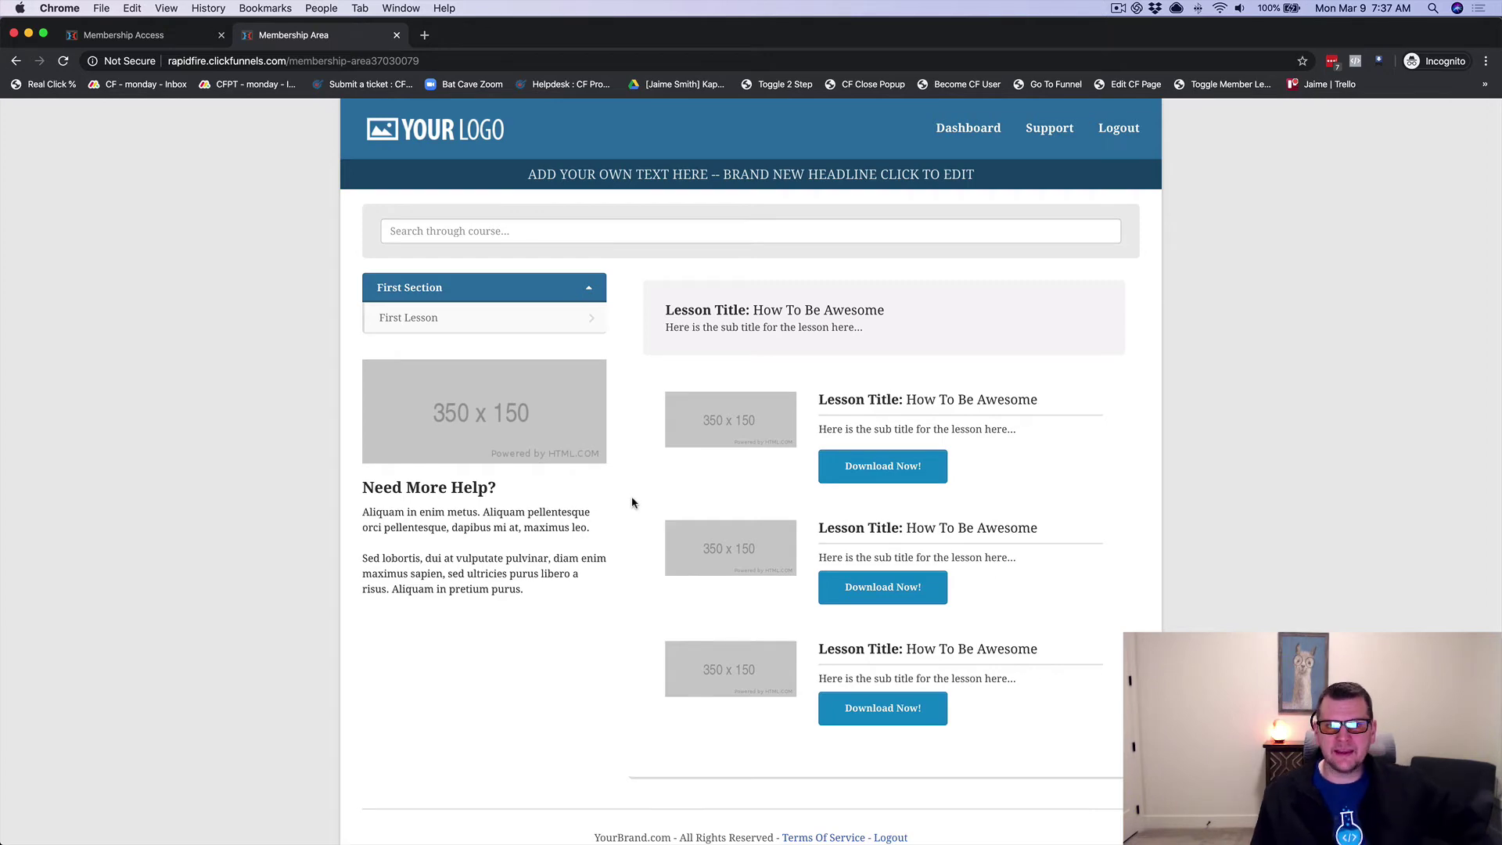
key("super+grave")
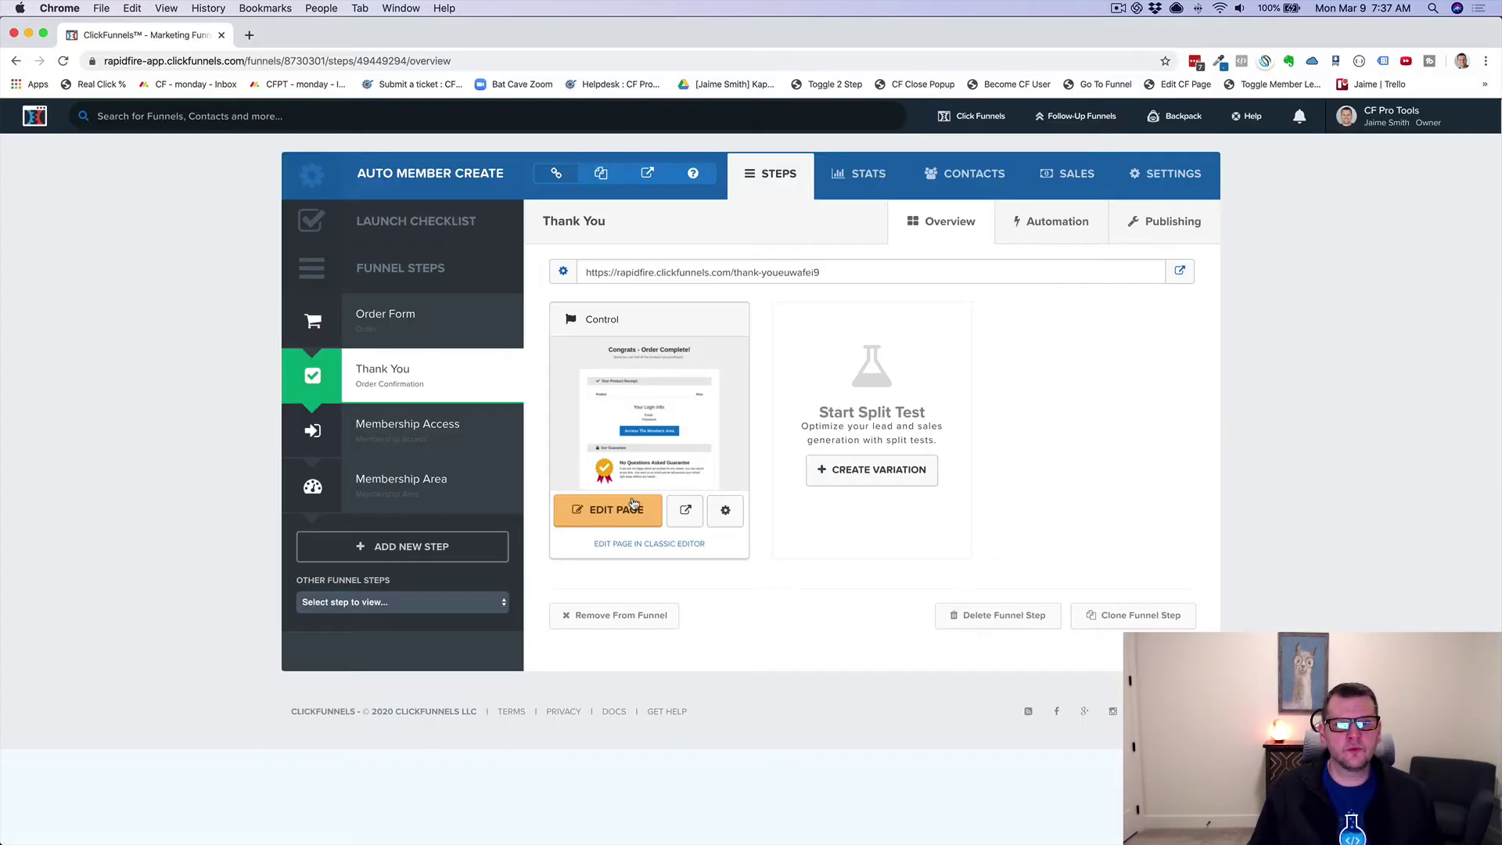
key("super+grave")
key("super+grave")
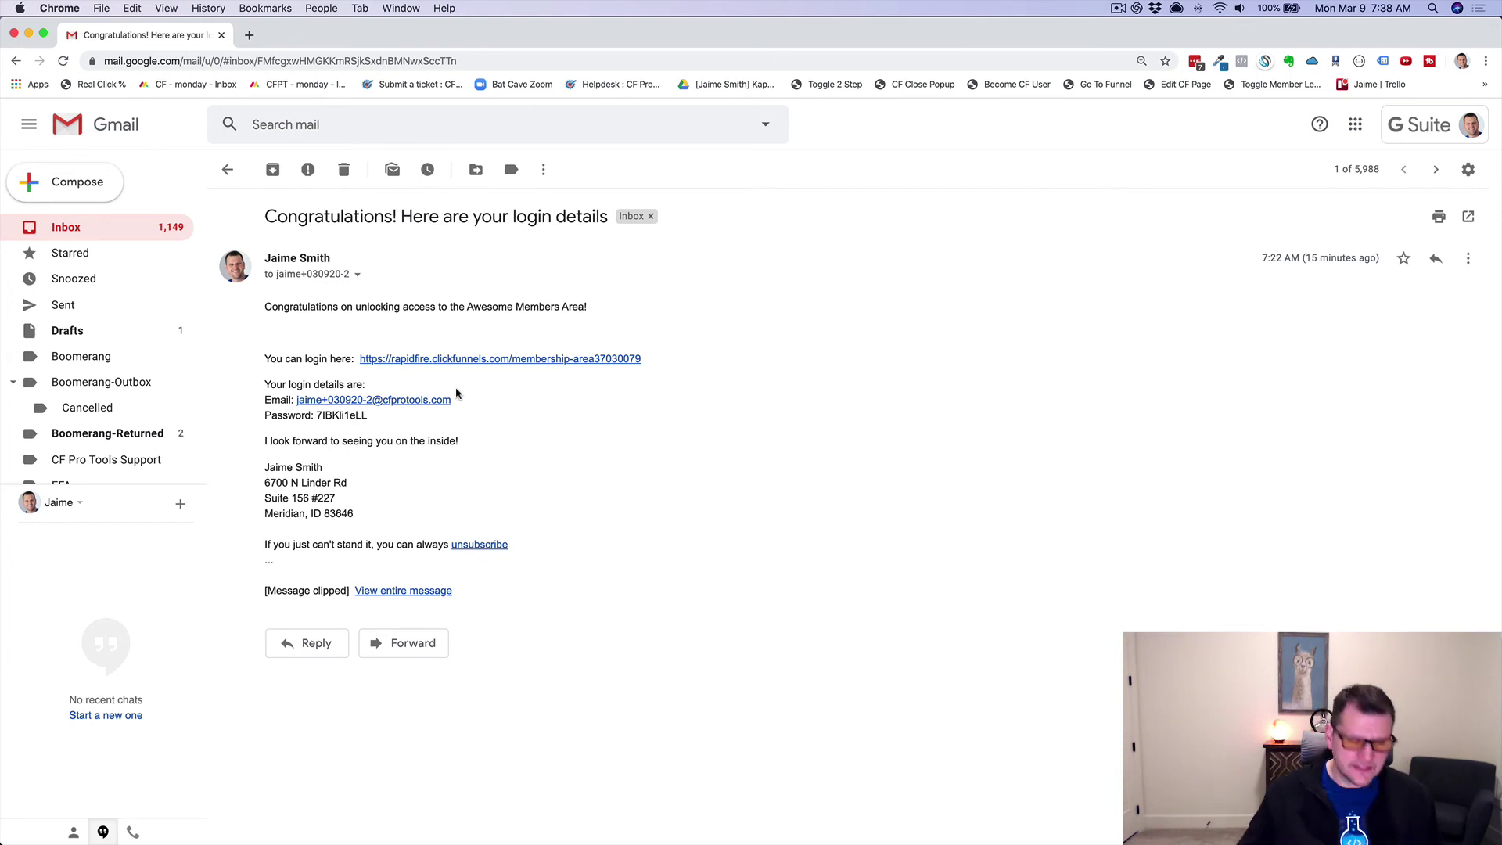
Step: Return to the Incognito Membership Area page showing First Lesson and the How To Be Awesome lessons
key("super+grave")
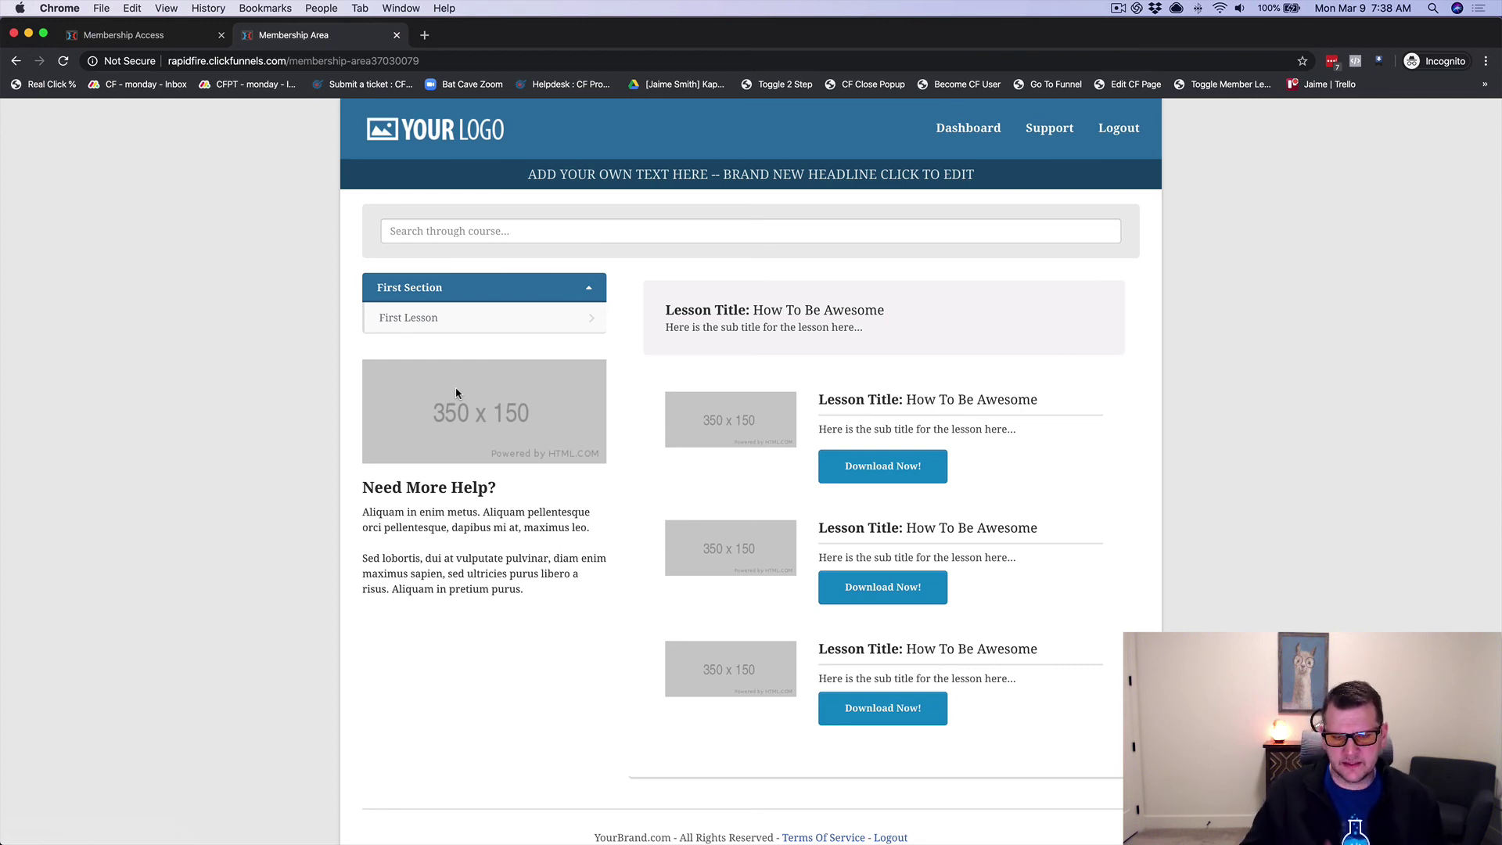
scroll(727, 479, "down", 2)
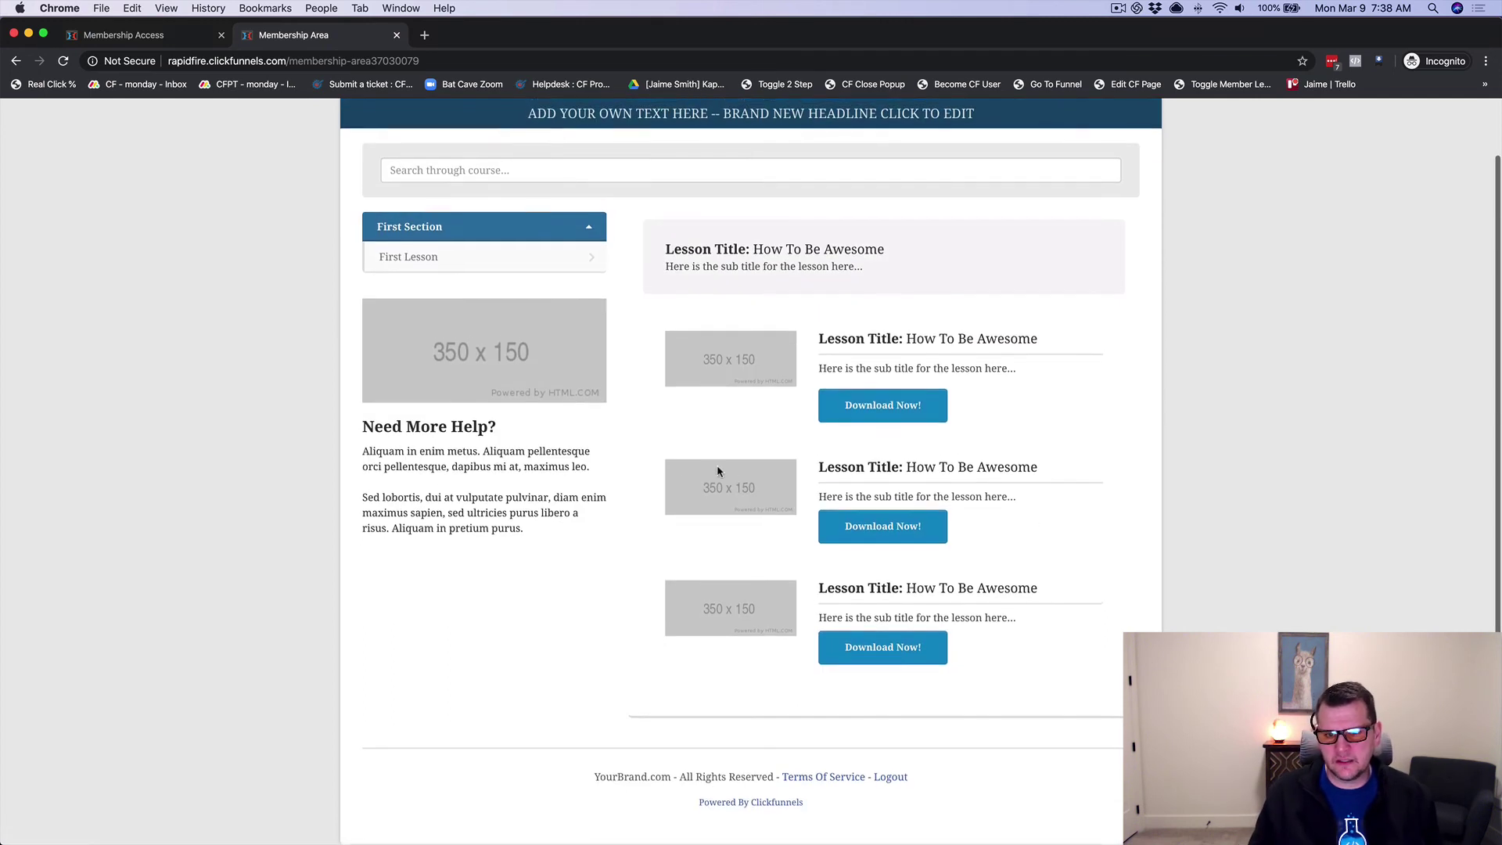
scroll(638, 468, "up", 3)
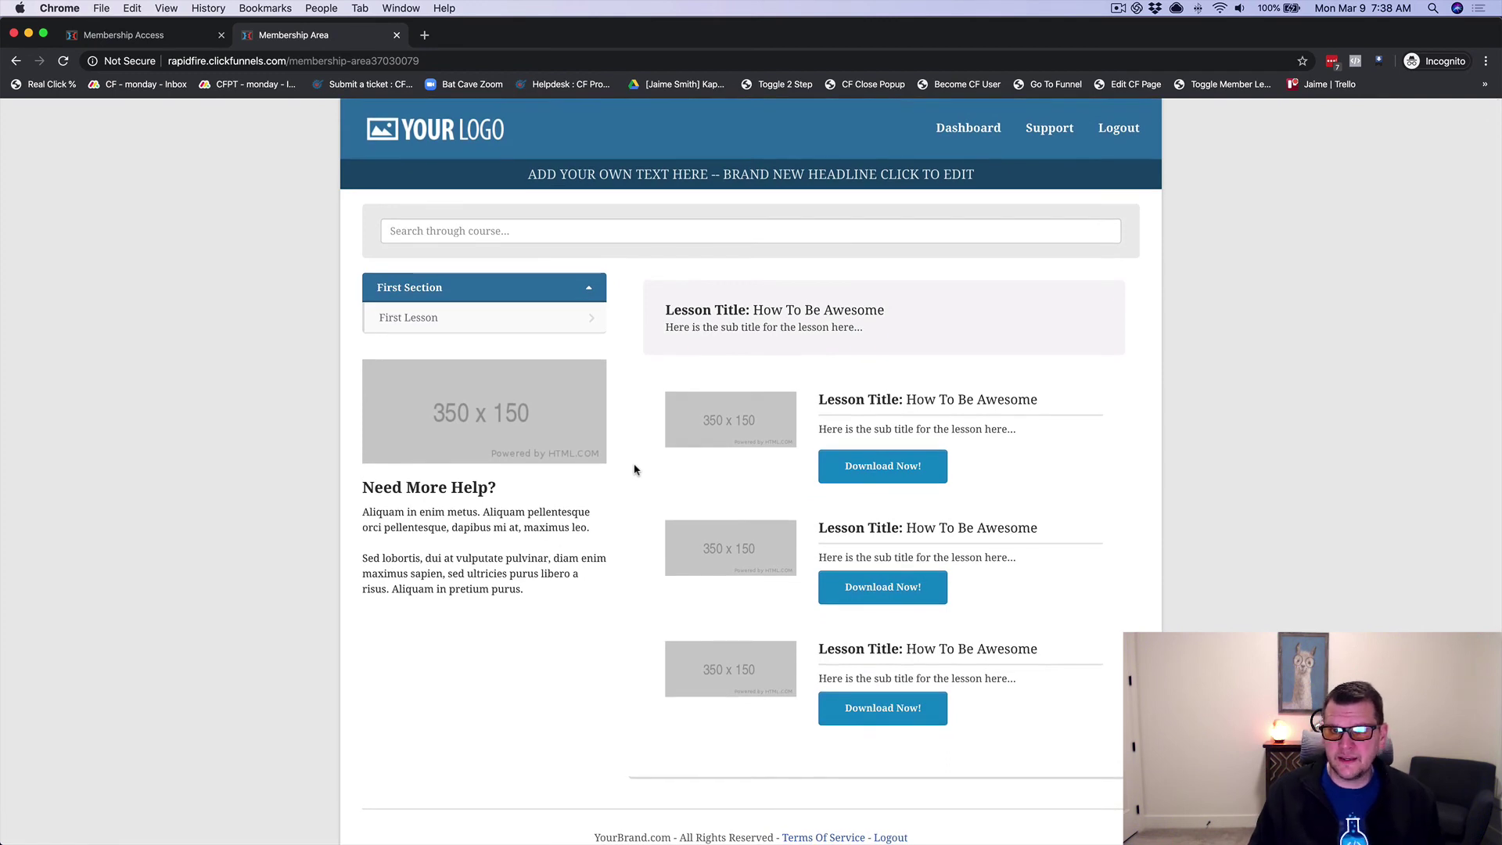